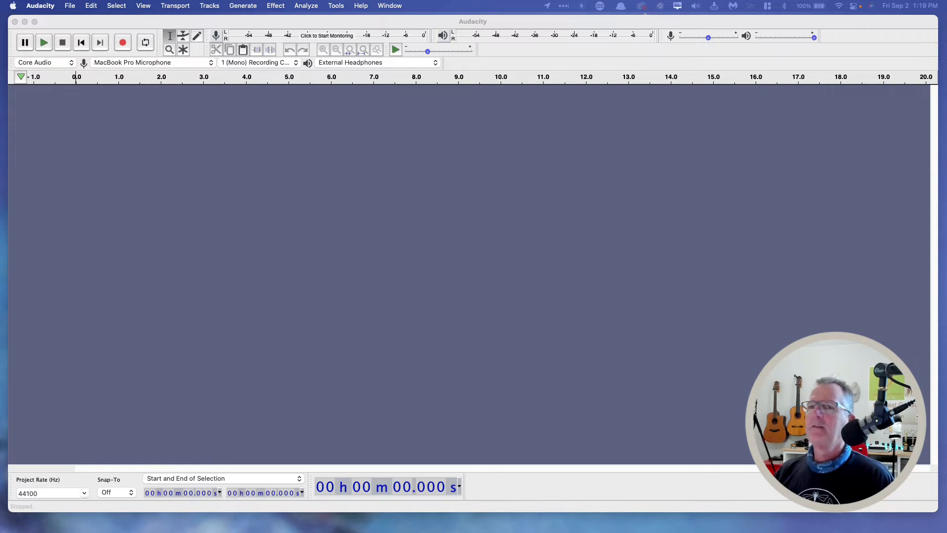
Import LeadHER trailer retake 7.30.22.m4a from the Raw folder under EPISODES > Trailer into Audacity.
key(ctrl+Right)
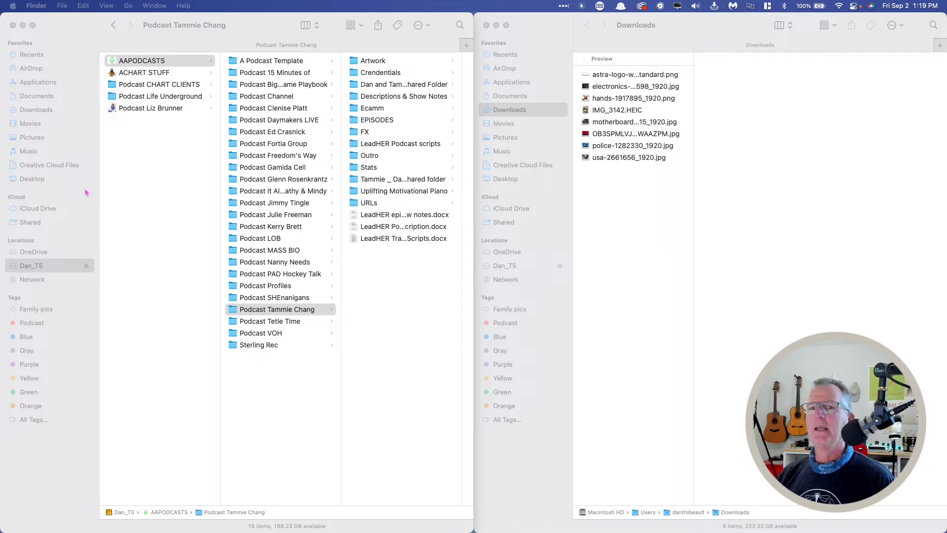
click(359, 121)
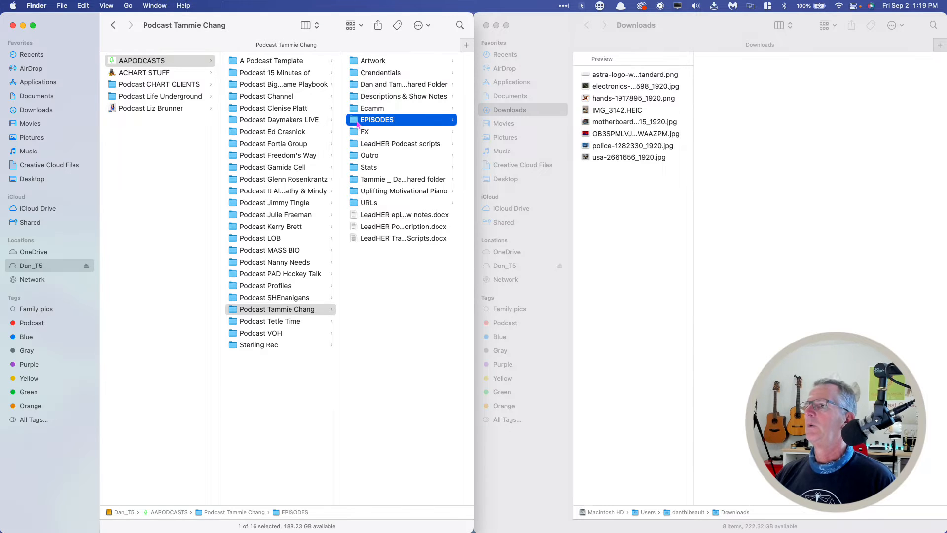
click(366, 97)
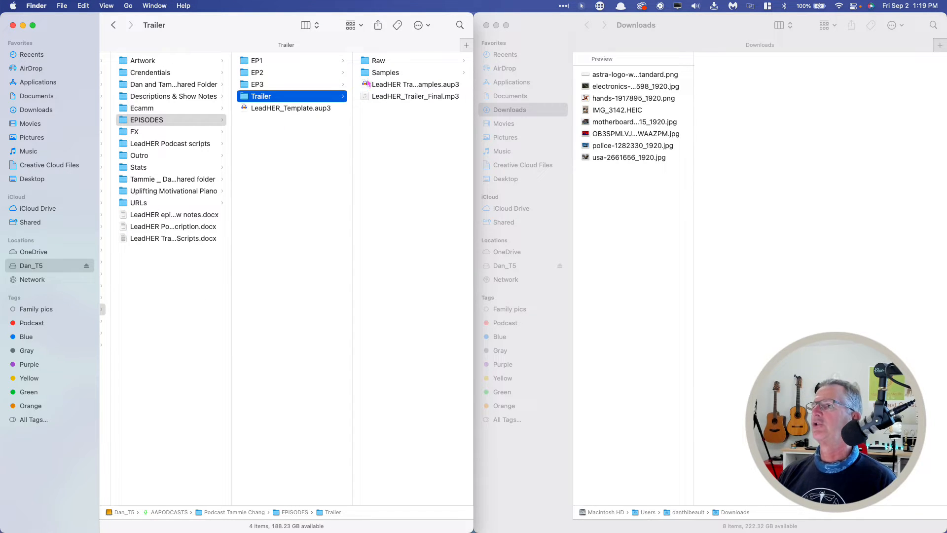
click(367, 63)
click(367, 63)
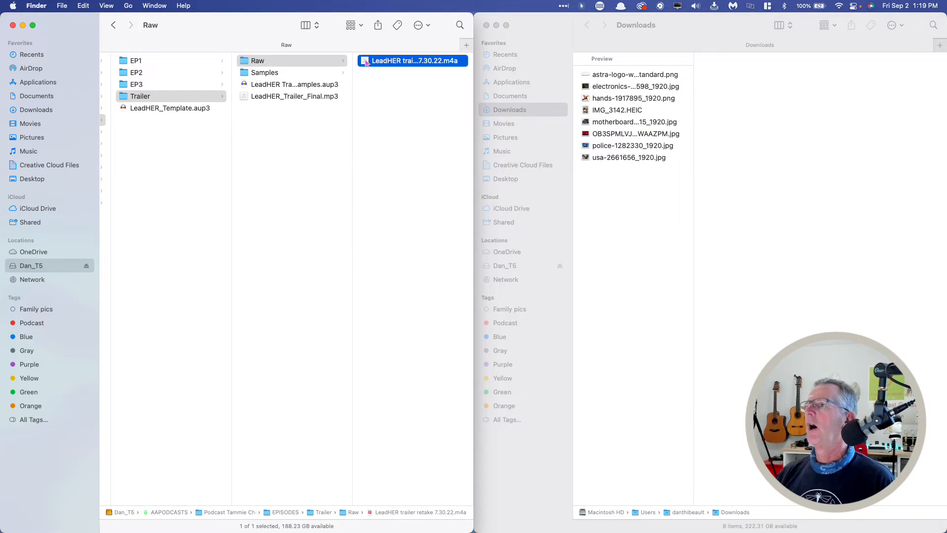
drag(253, 62, 61, 114)
key(ctrl+Left)
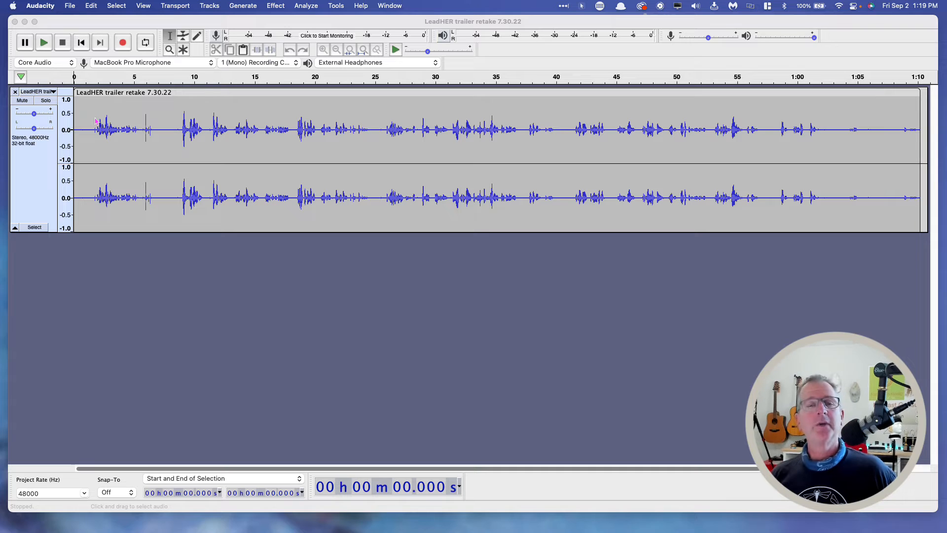
Play the opening of the imported recording to find where the usable speech begins.
click(44, 43)
click(85, 105)
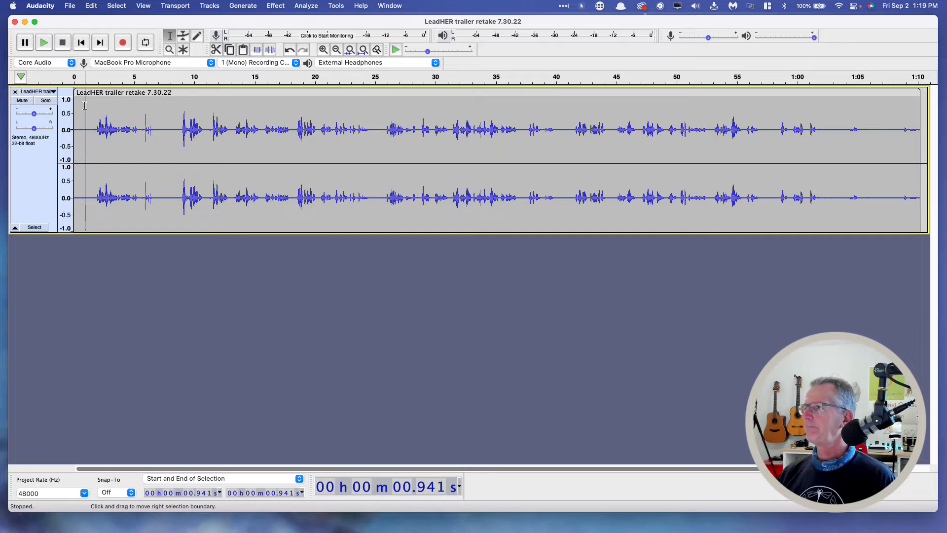
click(44, 43)
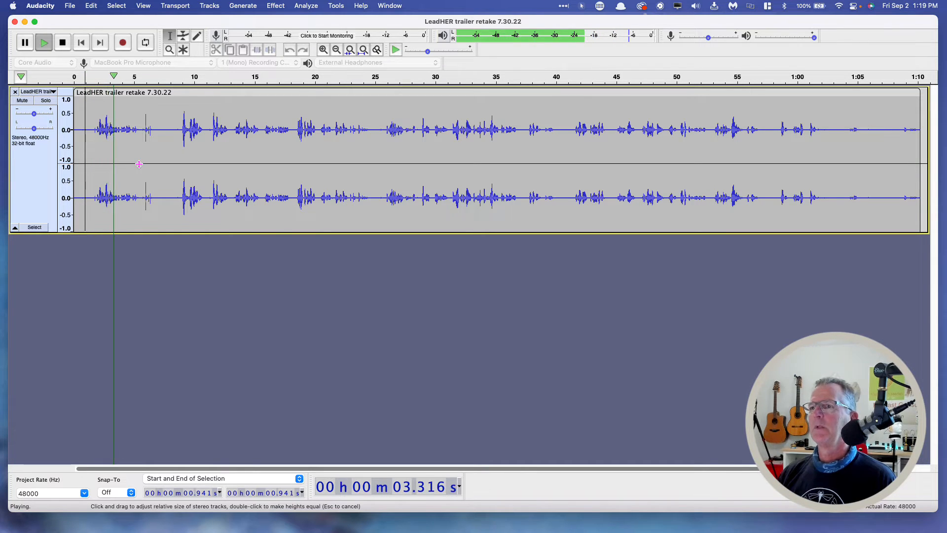
key(space)
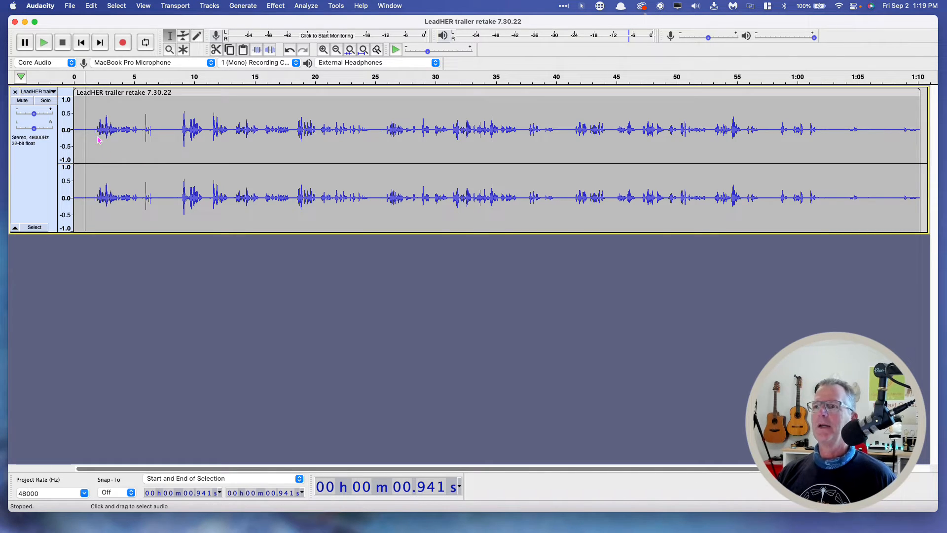
click(92, 121)
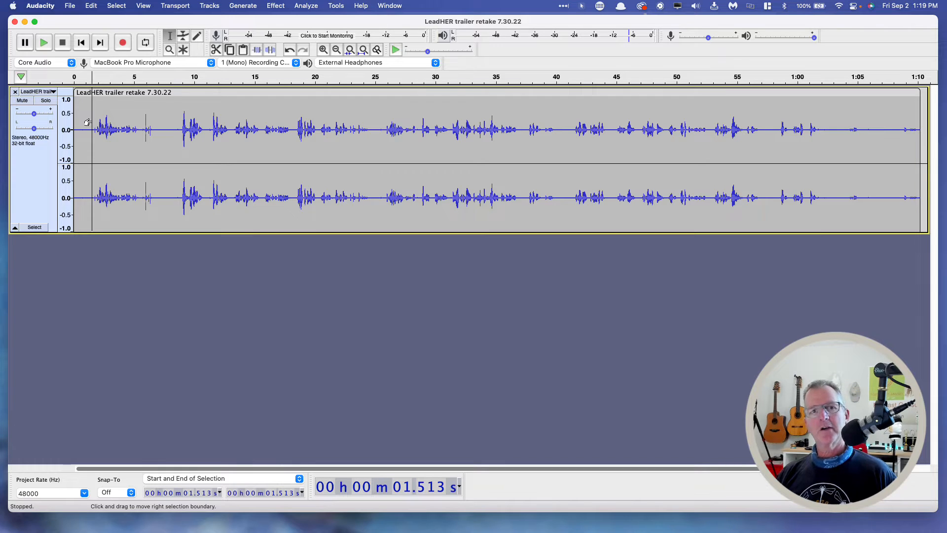
key(space)
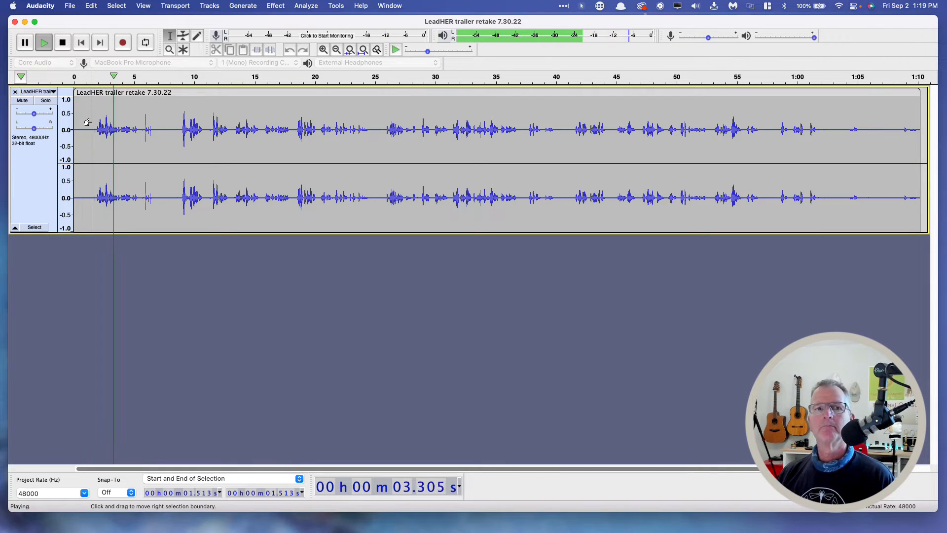
key(space)
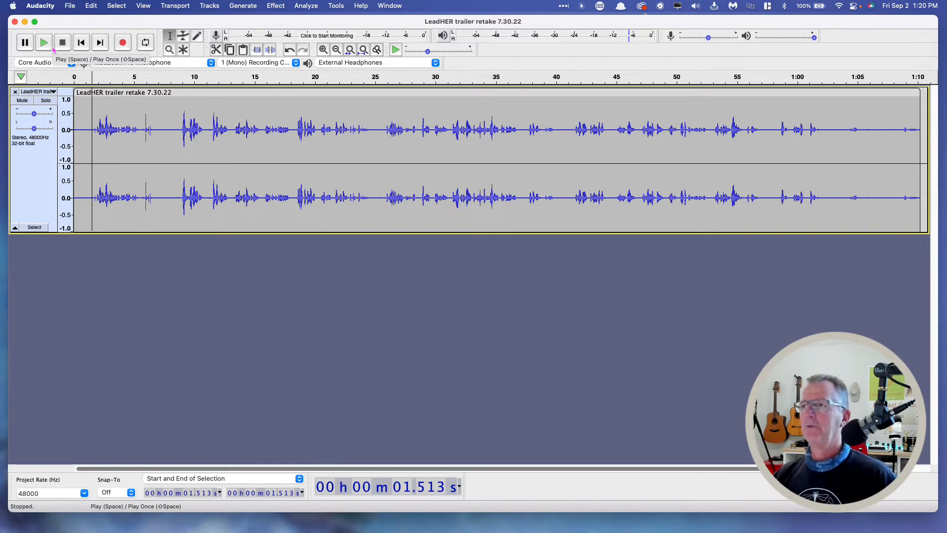
Delete about the first 8 seconds of the track and play the remaining audio from its start.
click(165, 122)
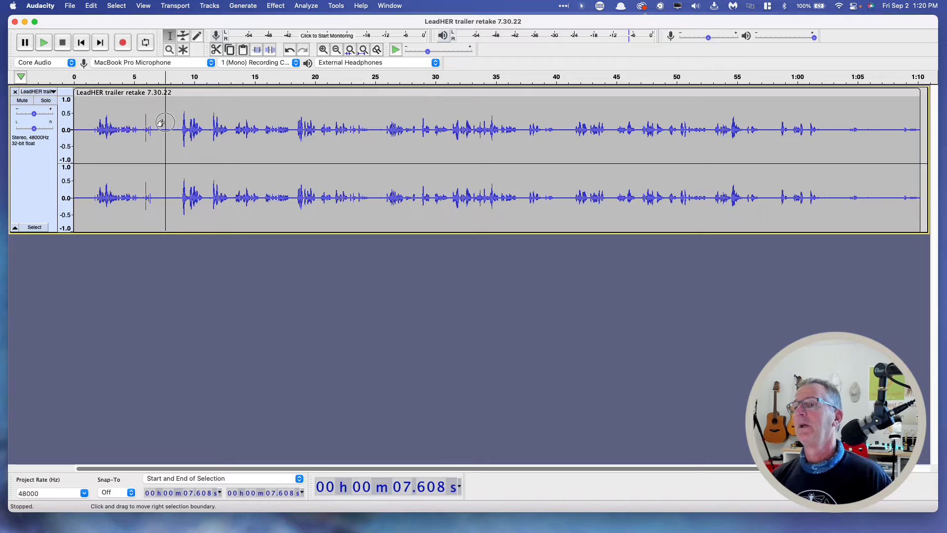
drag(160, 123, 69, 130)
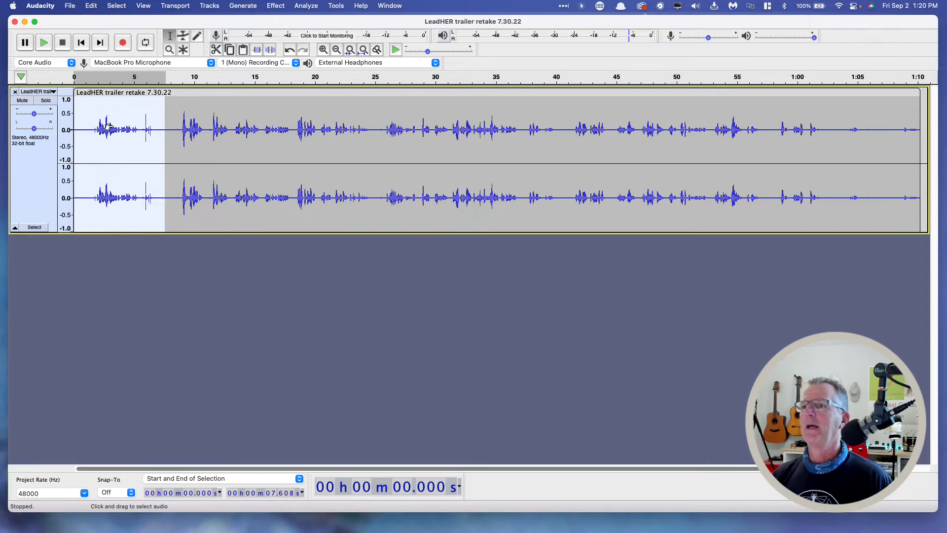
click(91, 117)
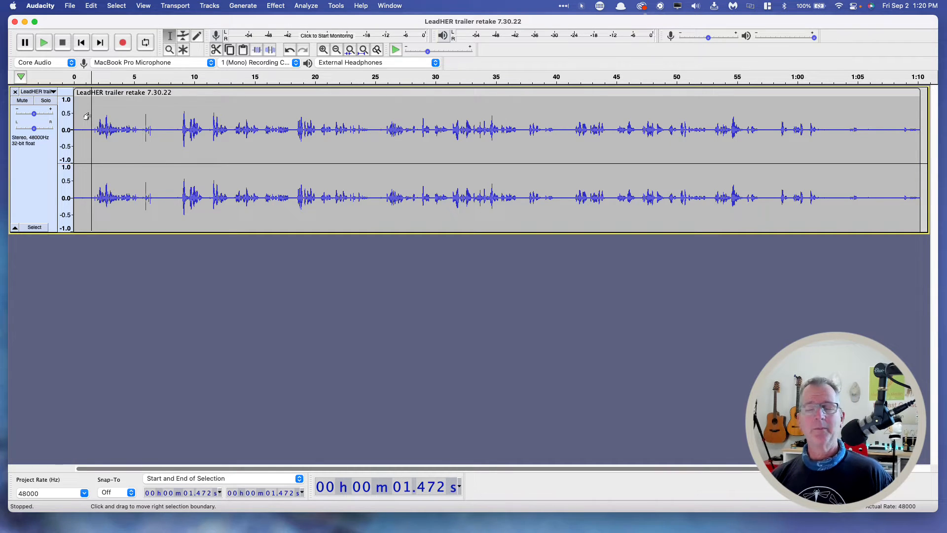
key(space)
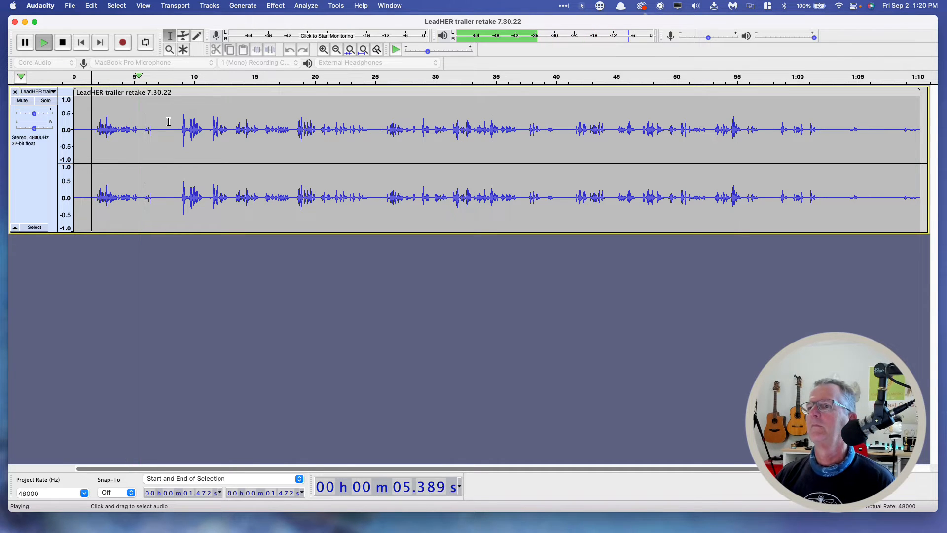
drag(169, 121, 74, 160)
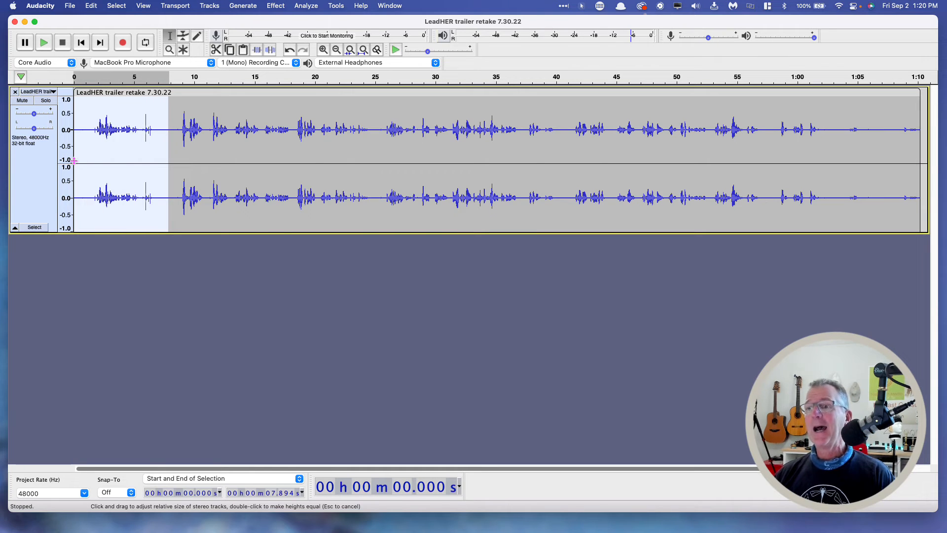
drag(172, 148, 73, 153)
key(Delete)
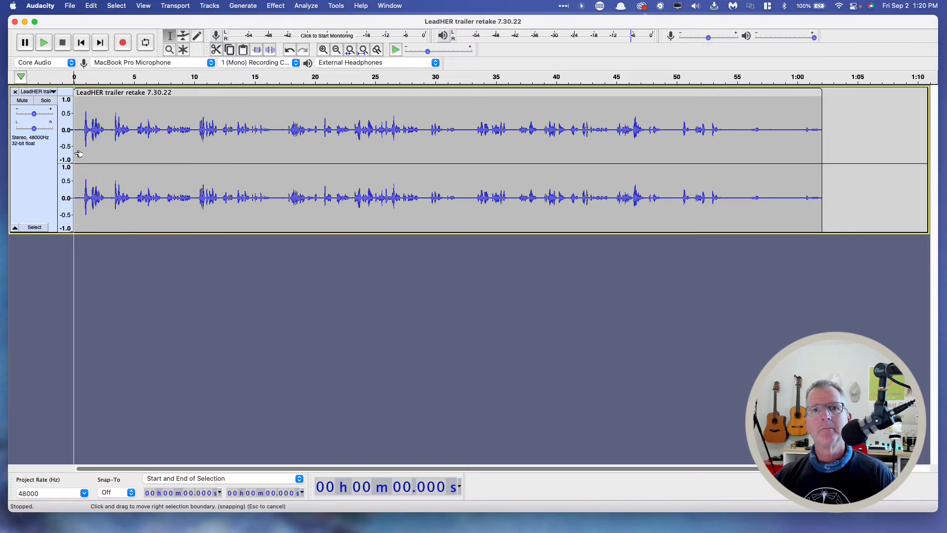
key(space)
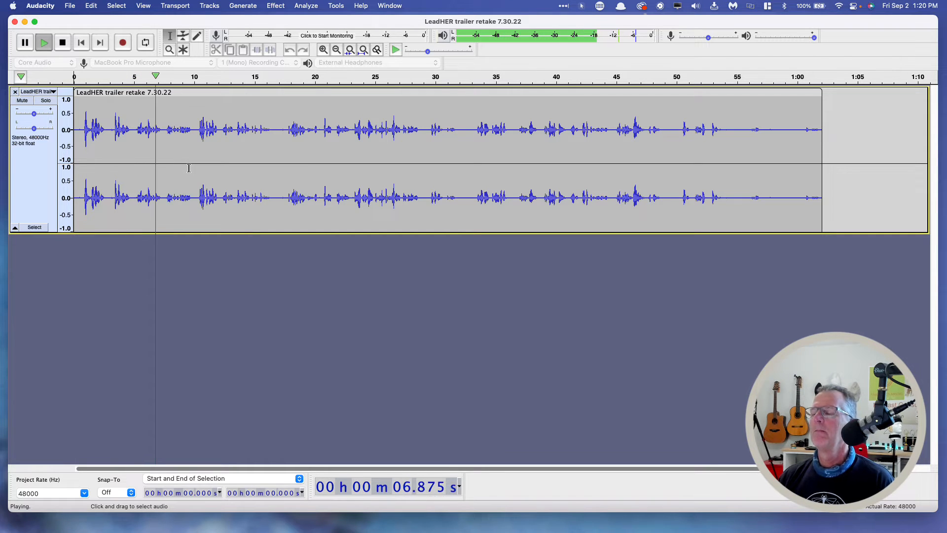
key(space)
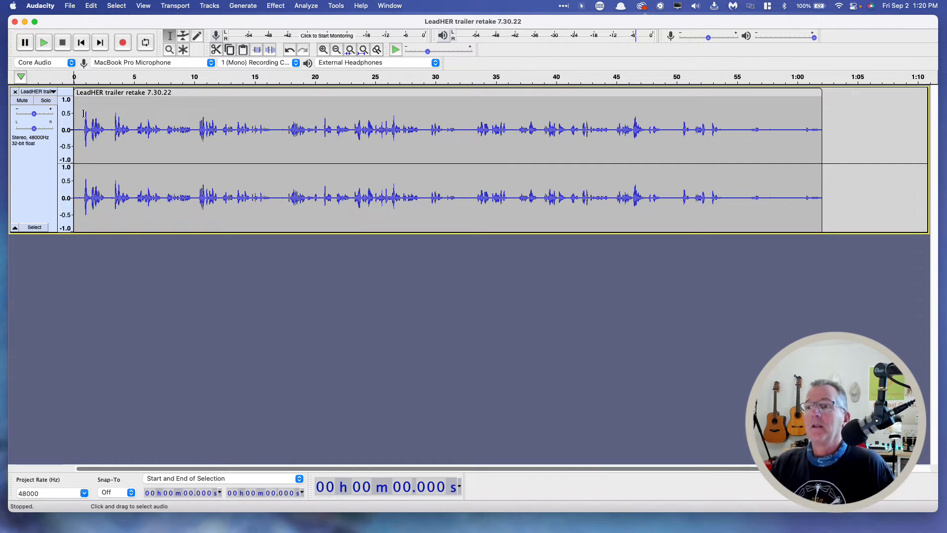
Select the entire track and enable the Cursor Pro pointer highlighter.
click(166, 92)
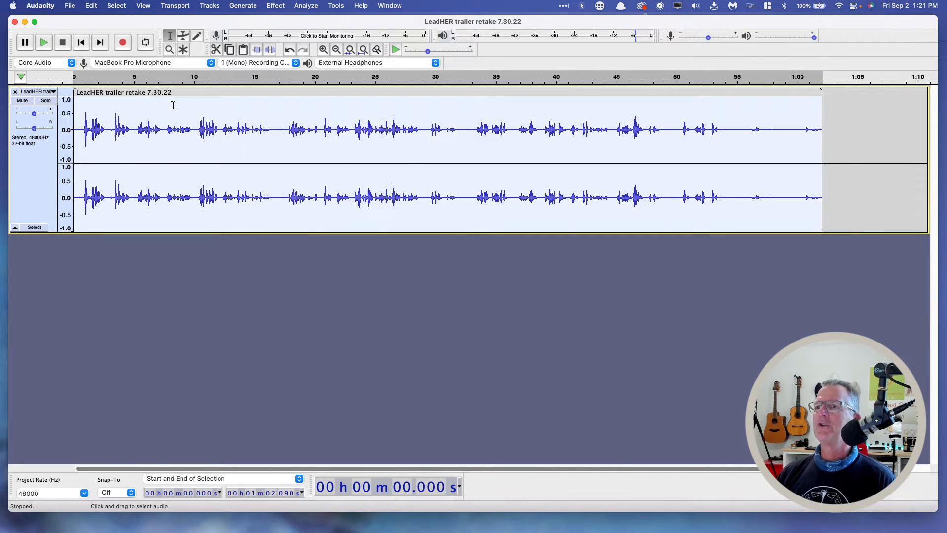
click(160, 111)
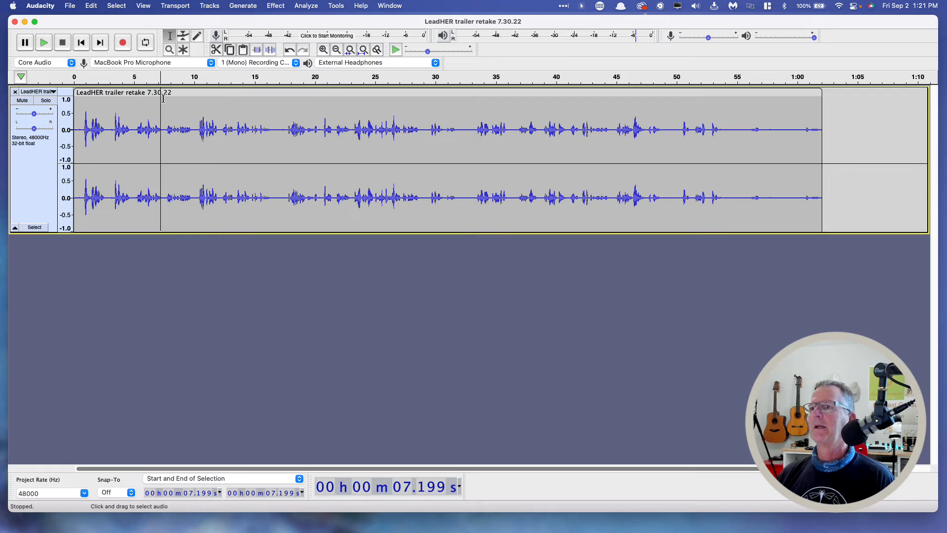
click(192, 92)
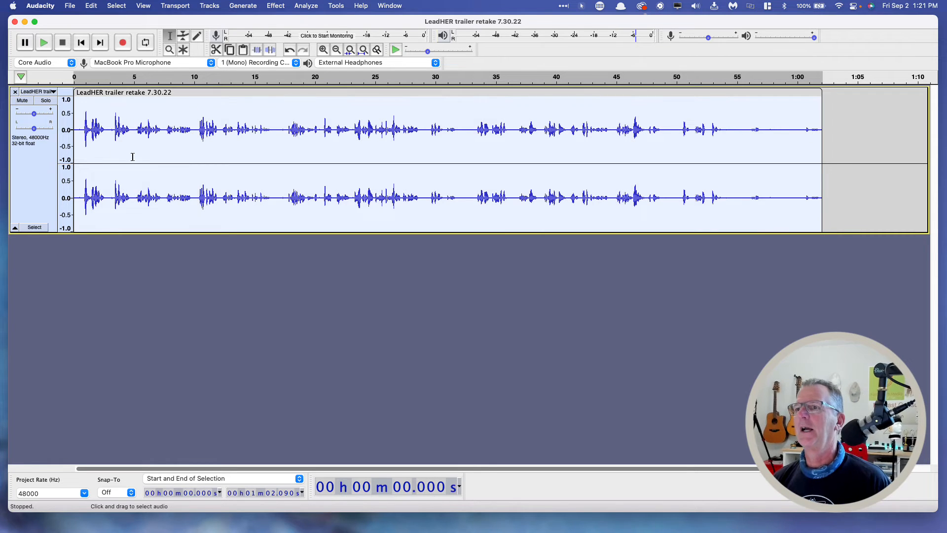
click(164, 147)
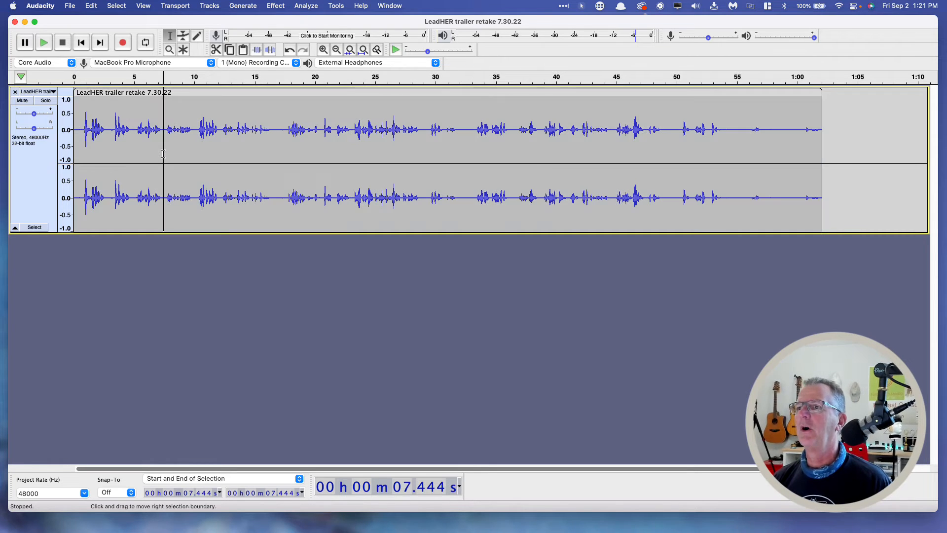
click(29, 187)
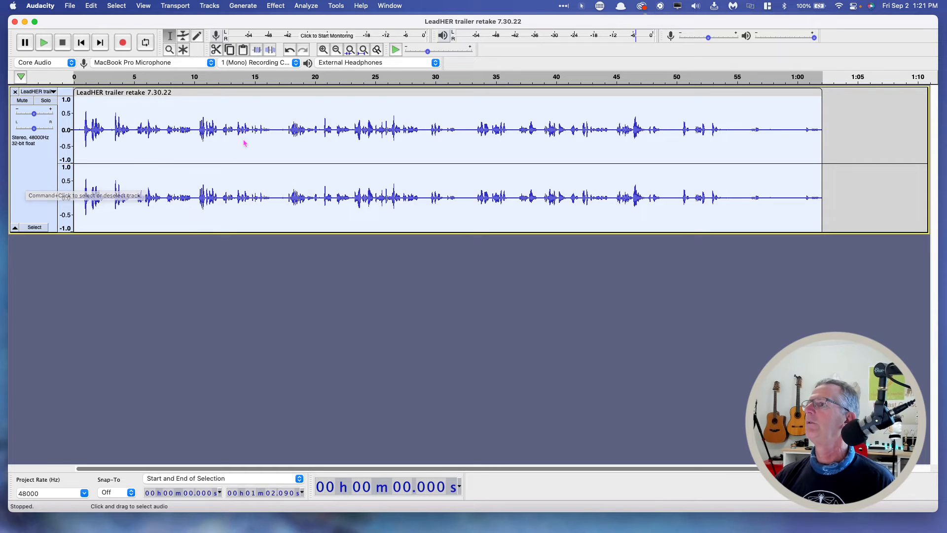
click(581, 6)
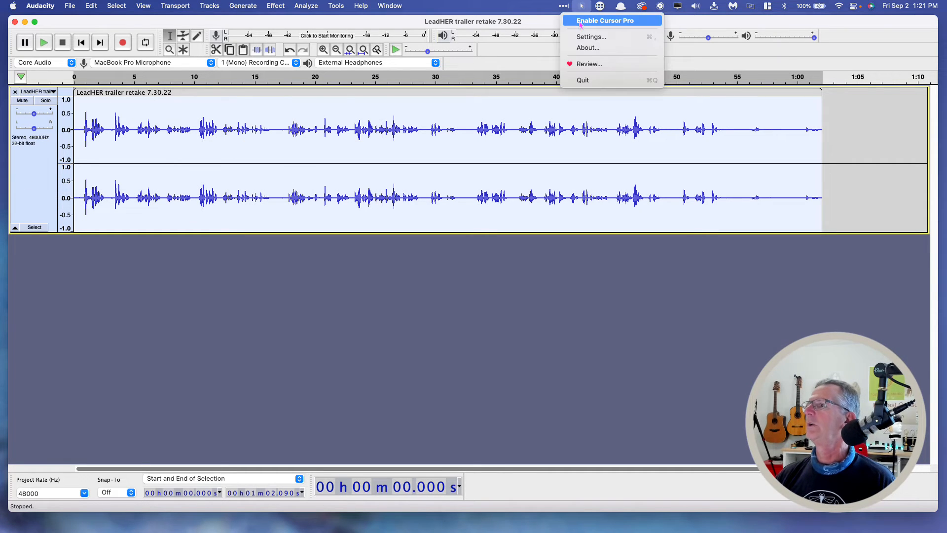
click(580, 23)
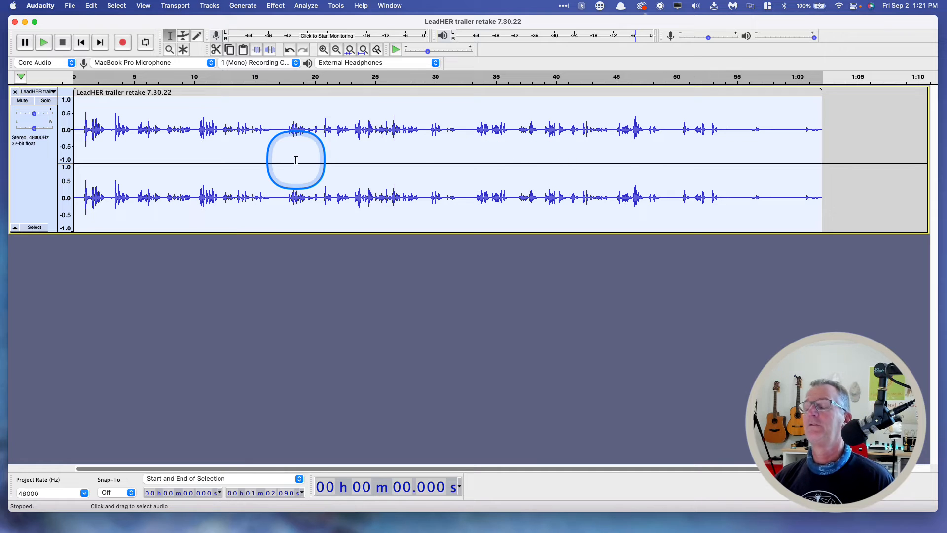
Apply the Compressor with -18 dB threshold, -70 dB noise floor, 4:1 ratio, 0.72 secs attack, 3.7 secs release, make-up gain and peak-based compression.
click(275, 5)
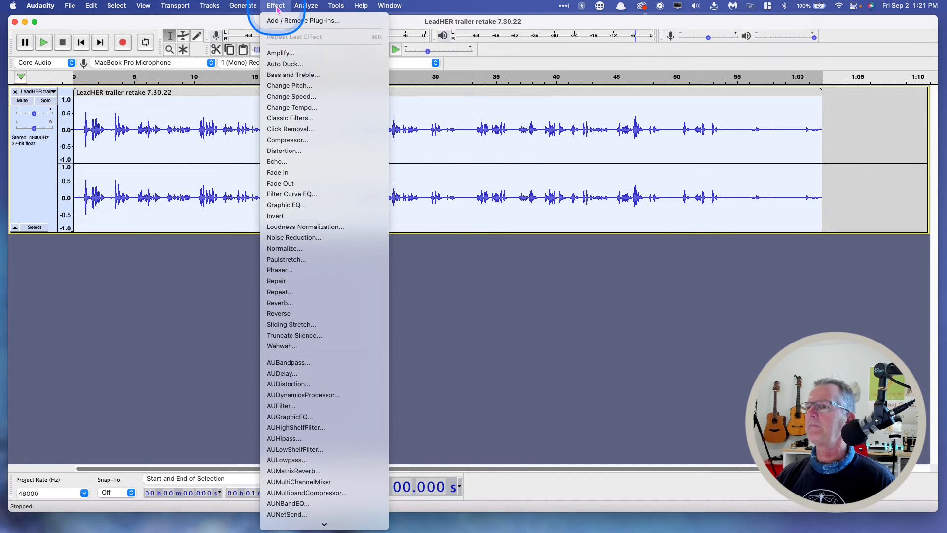
click(277, 141)
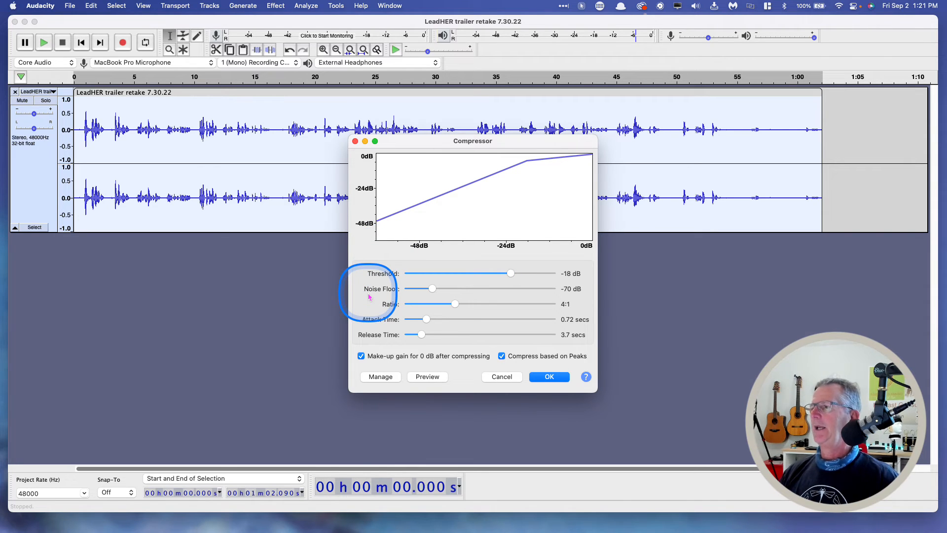
click(549, 377)
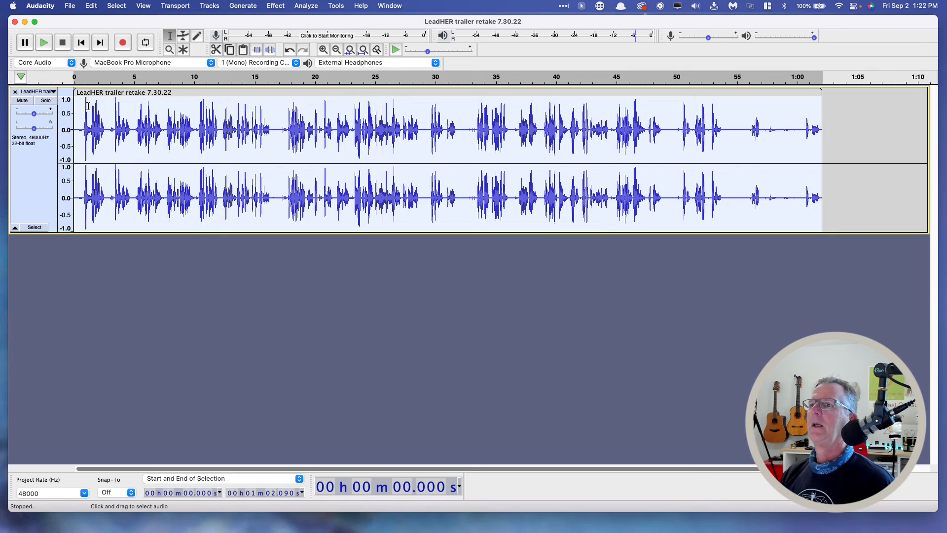
Apply the Limiter to the whole track as Soft Limit at -4.00 dB with 10 ms hold and no make-up gain.
click(277, 6)
scroll(291, 373, down, 8)
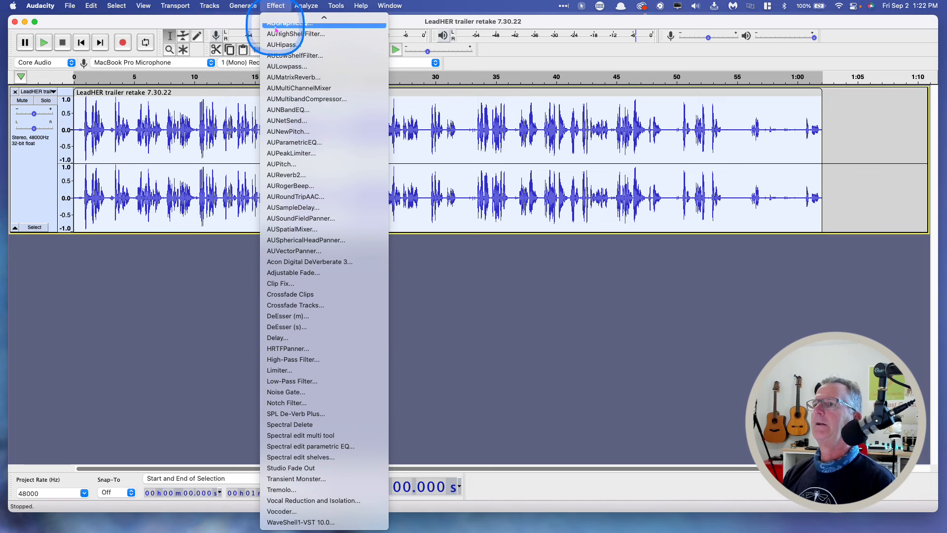
click(278, 371)
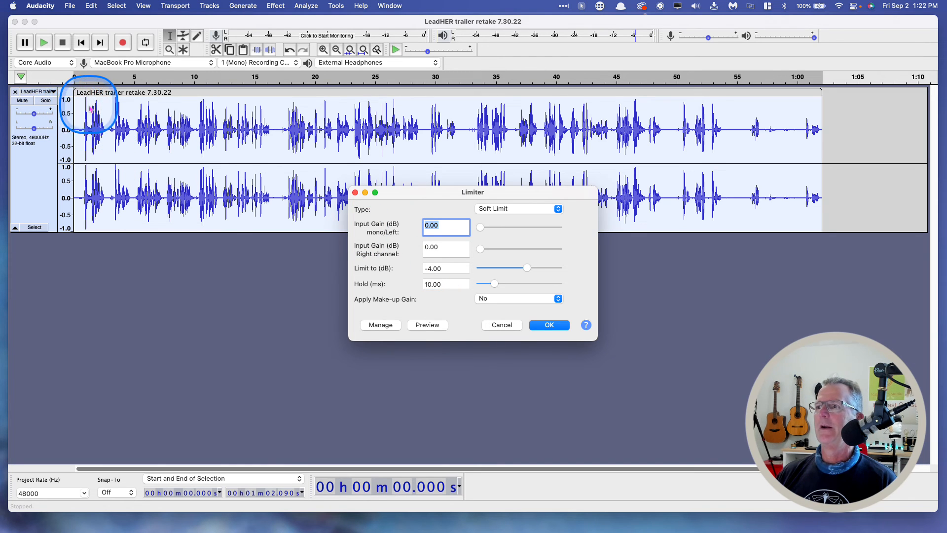
click(551, 326)
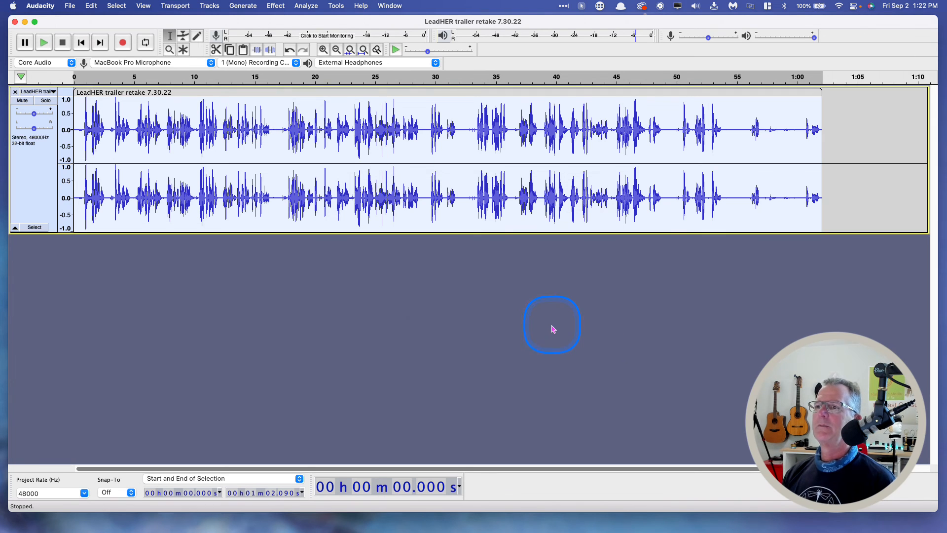
Play the limited track from about 0.65 seconds to check how the processed audio sounds.
click(82, 120)
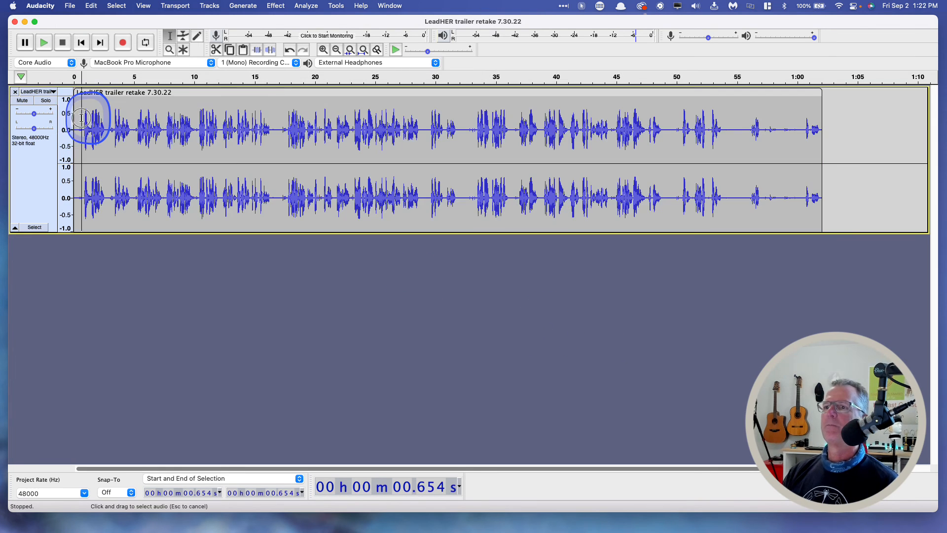
key(space)
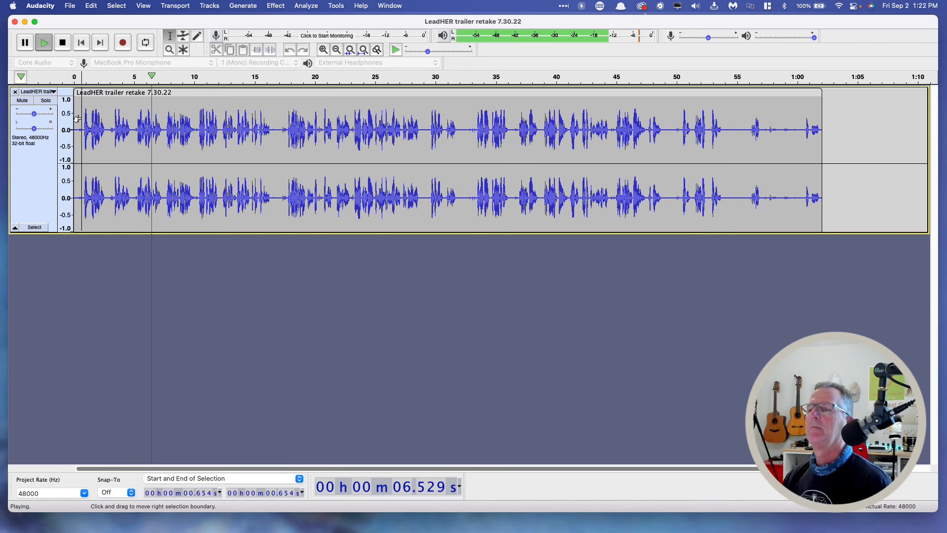
key(space)
click(154, 178)
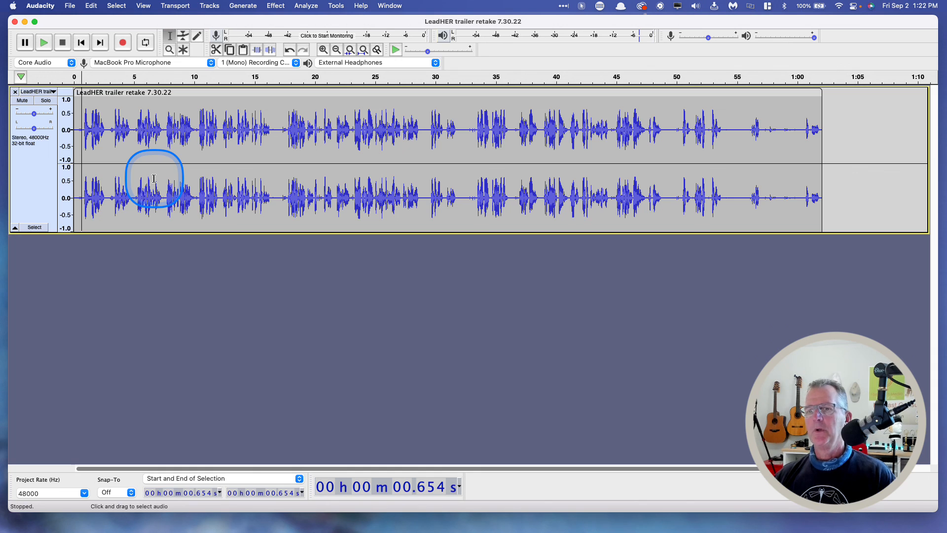